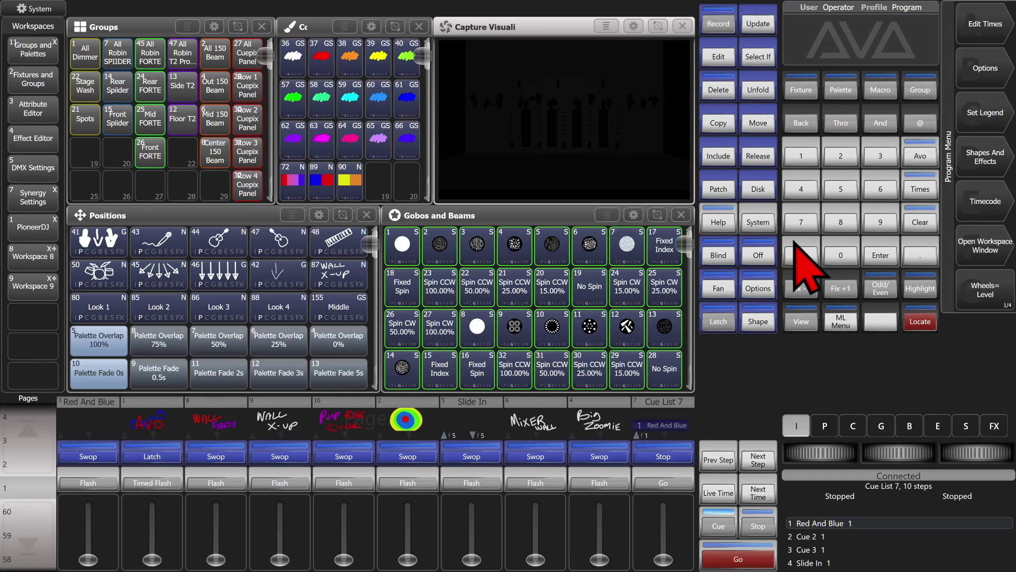
Open the DMX settings from the system setup and bring the Physical DMX Output nodes into view
click(761, 223)
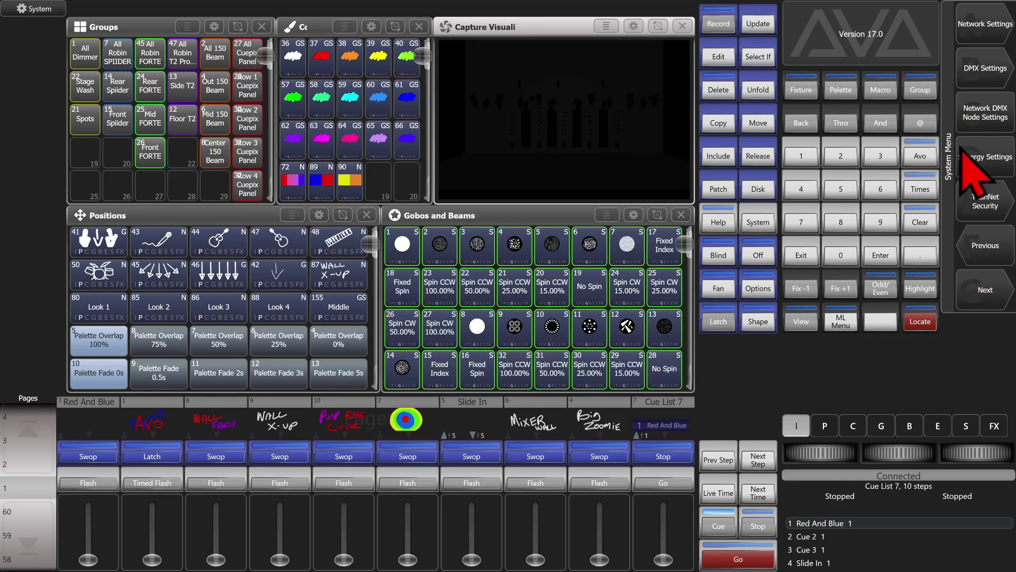
click(977, 74)
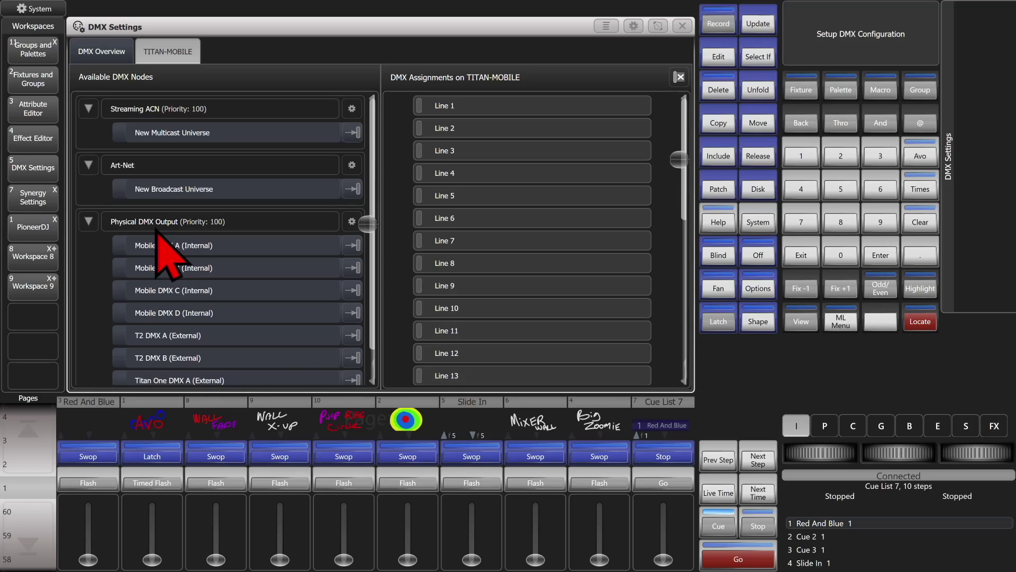
drag(368, 220, 368, 228)
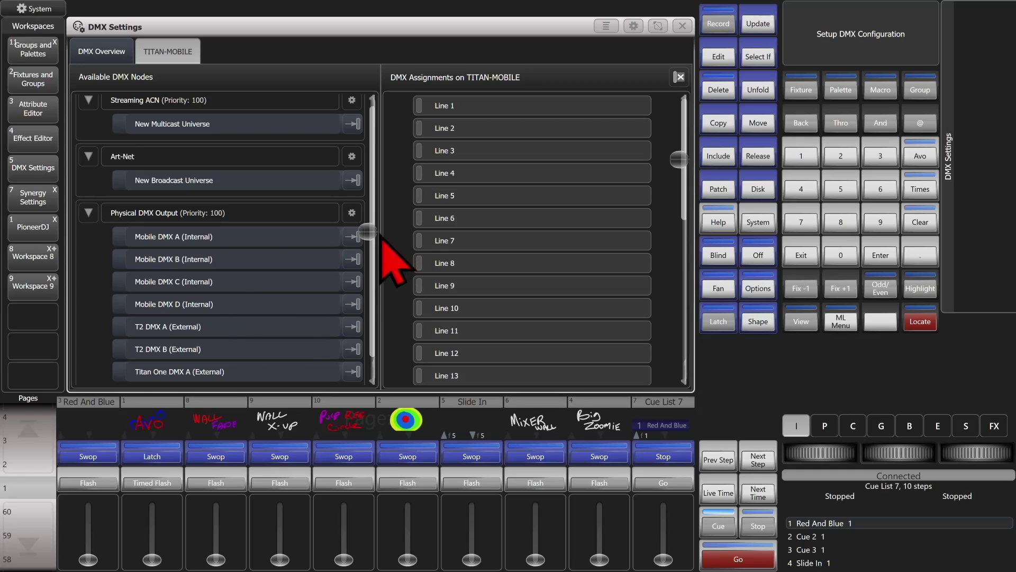
scroll(381, 246, down, 1)
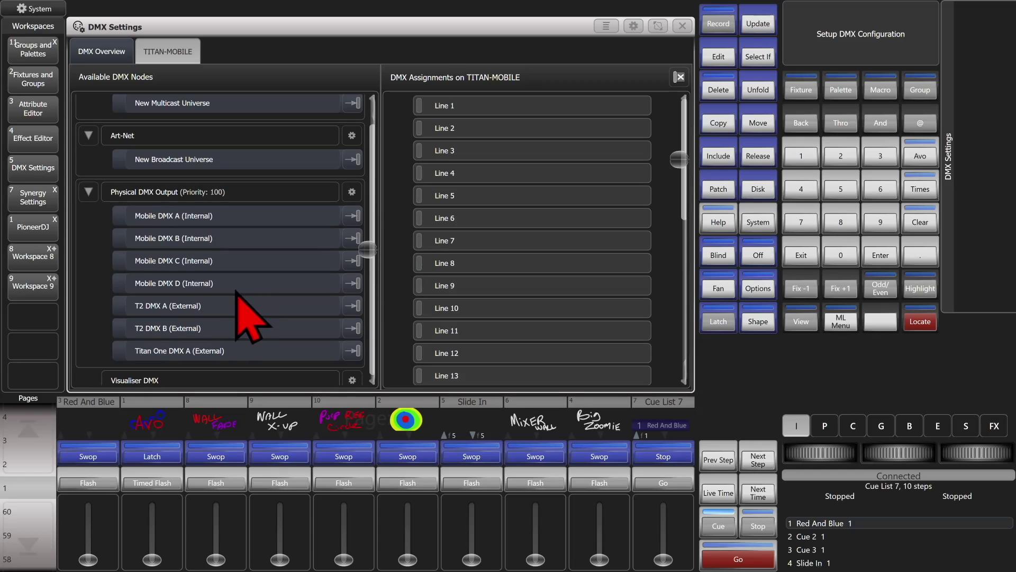
Assign the Mobile DMX A (Internal) node to Line 1 and Mobile DMX B (Internal) to Line 2
click(350, 215)
click(593, 108)
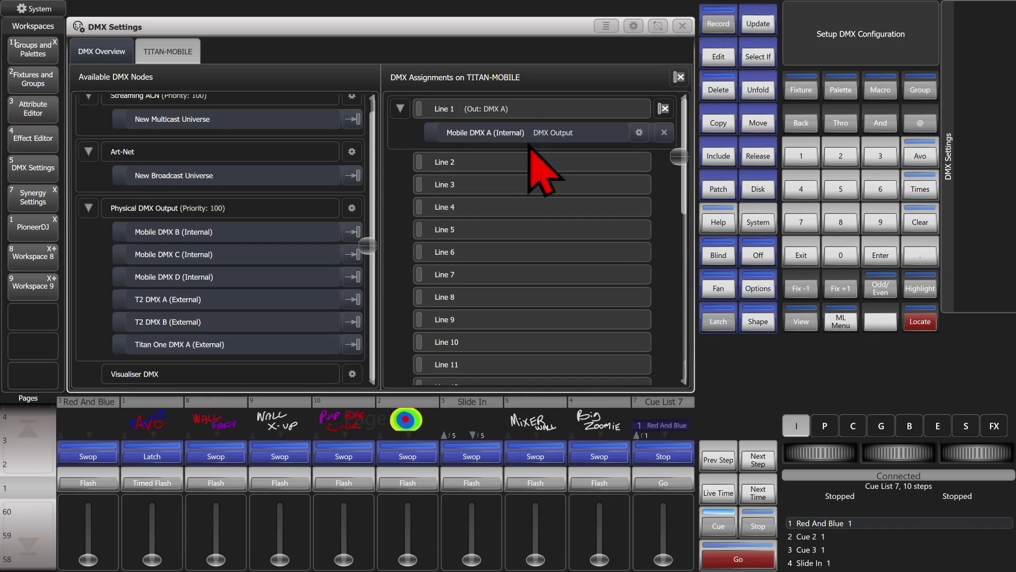
click(351, 232)
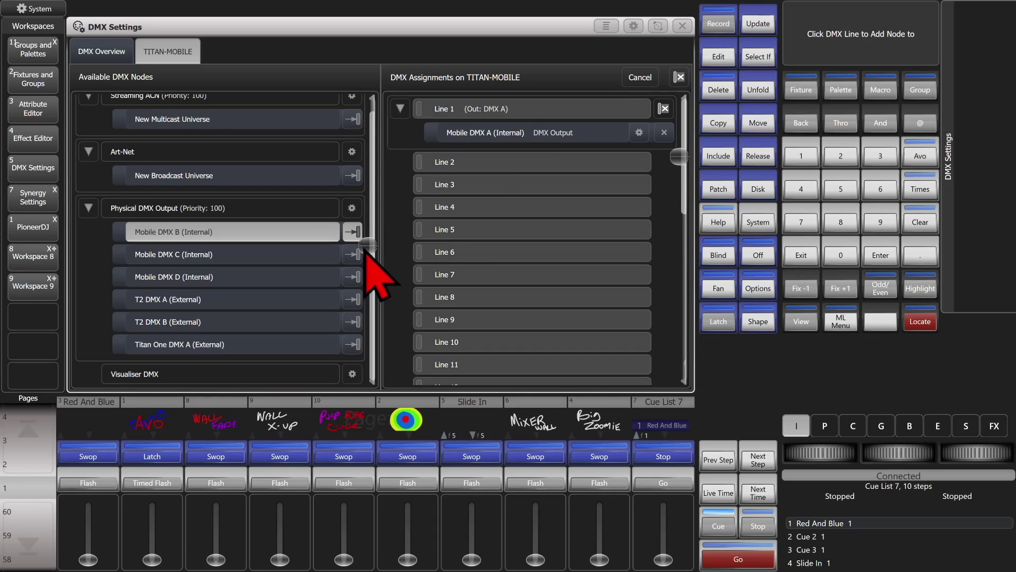
click(514, 164)
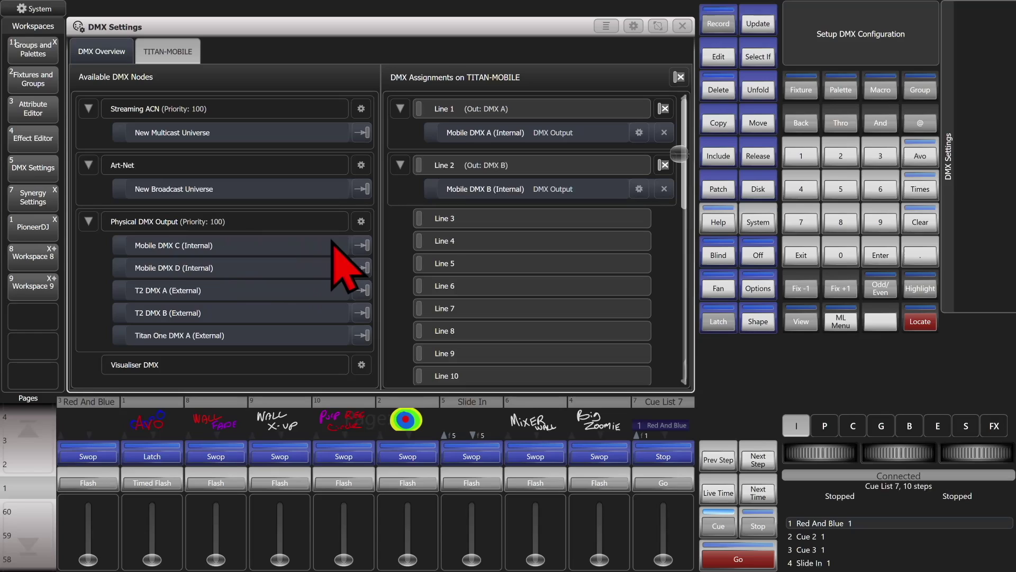
Add the Mobile DMX C (Internal) and T2 DMX A (External) nodes as further outputs on Line 1
click(360, 245)
click(602, 112)
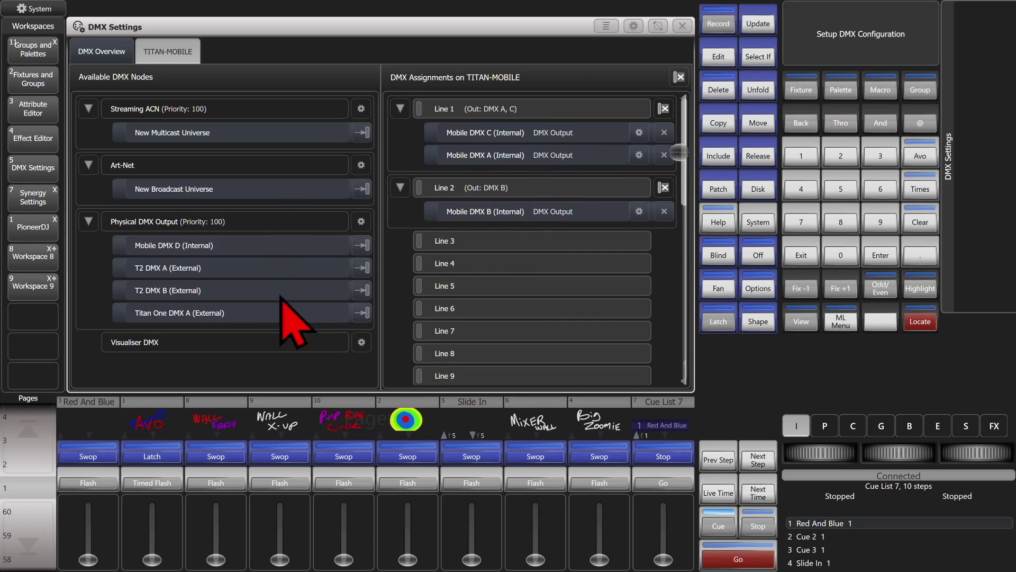
click(363, 268)
click(625, 109)
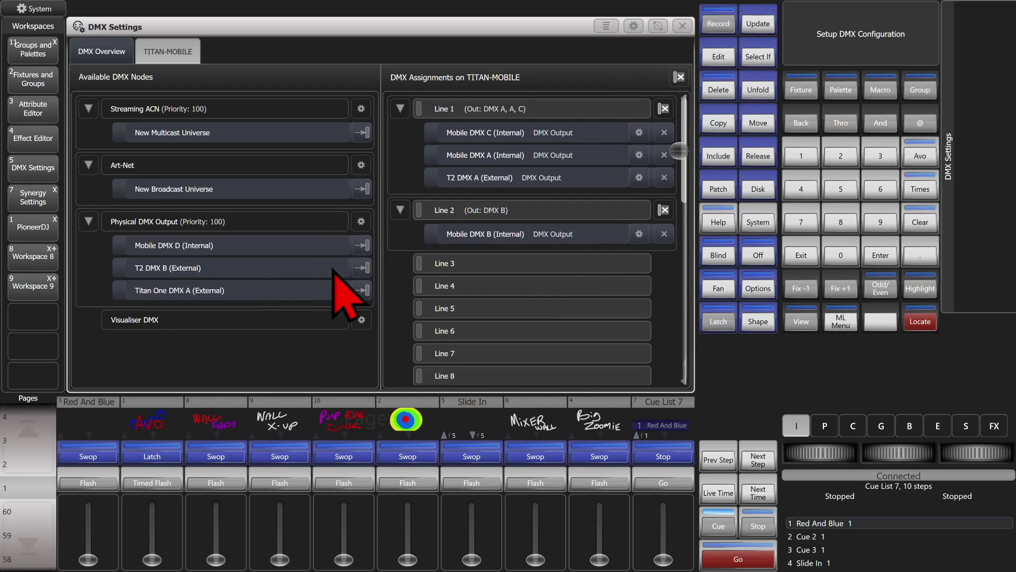
Assign the T2 DMX B (External) node to Line 3 and Titan One DMX A (External) to Line 4
click(361, 268)
click(517, 264)
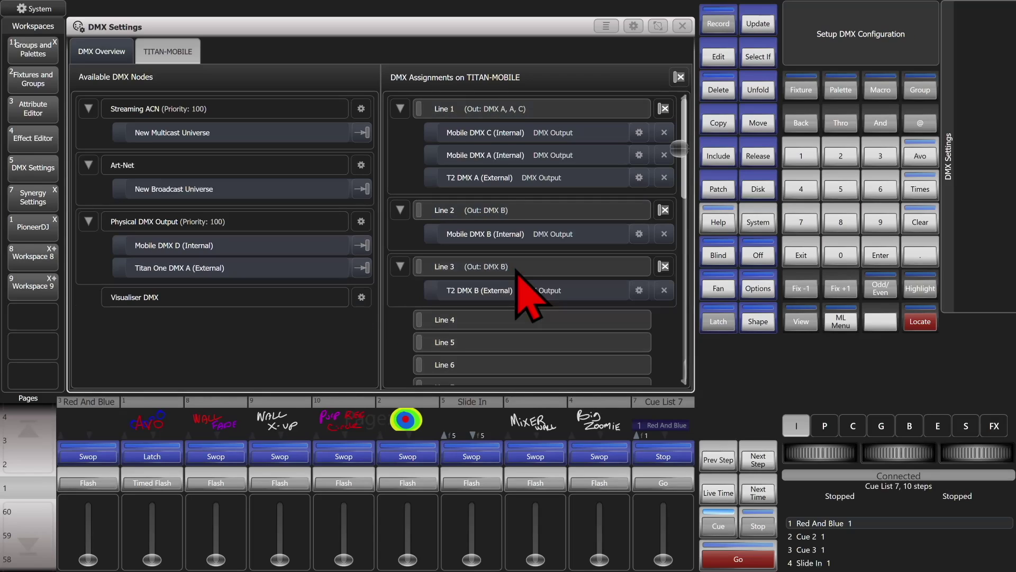
click(362, 268)
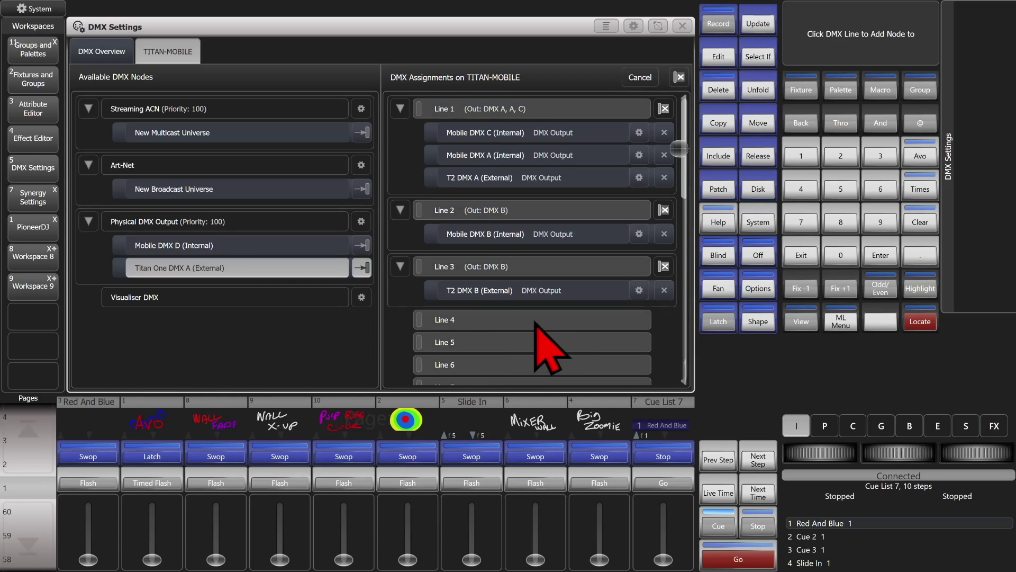
click(532, 321)
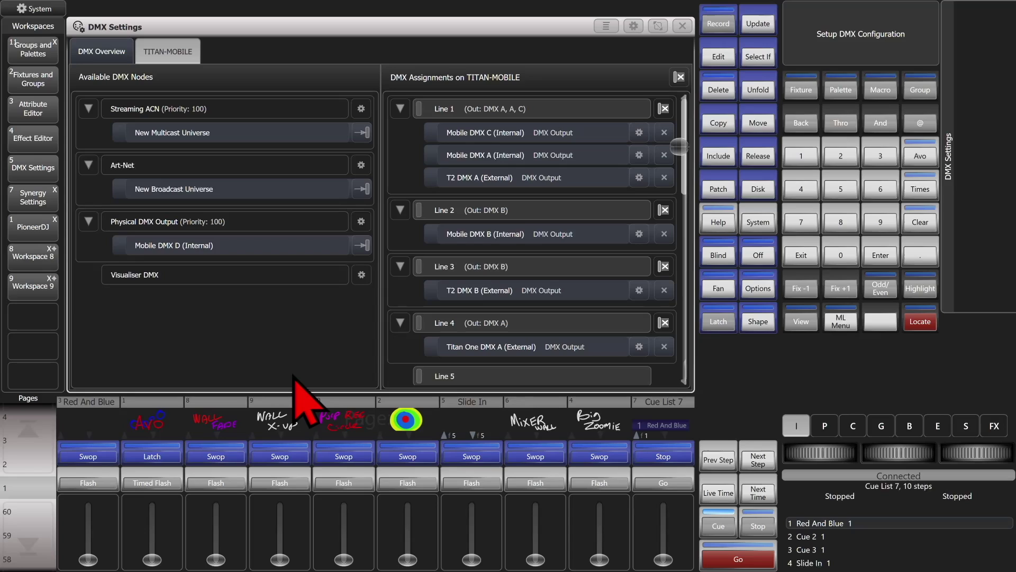
Assign the Mobile DMX D (Internal) node to Line 5 and look over the line assignments
click(362, 245)
scroll(521, 342, down, 1)
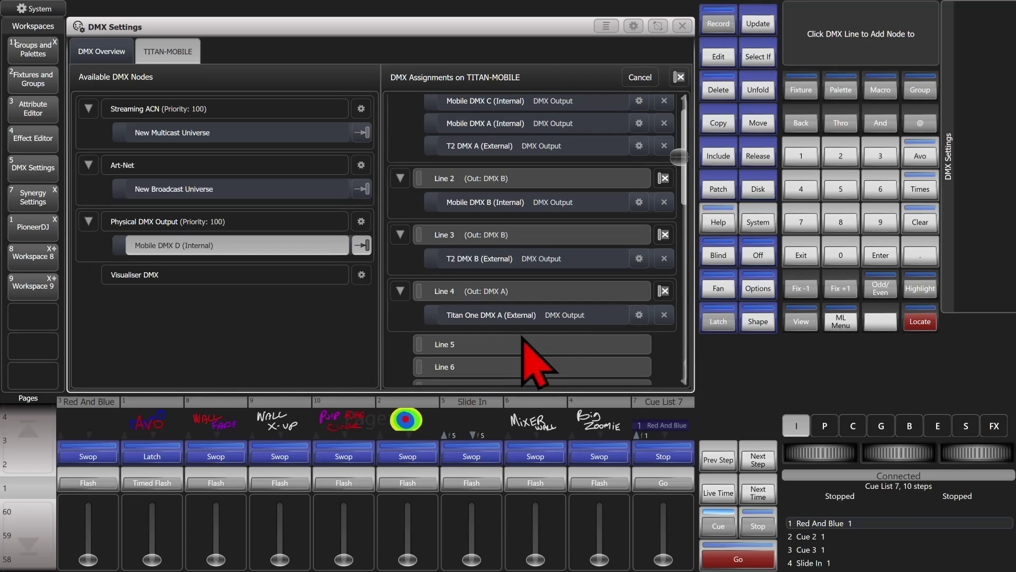
click(523, 343)
scroll(526, 346, down, 1)
scroll(537, 371, down, 1)
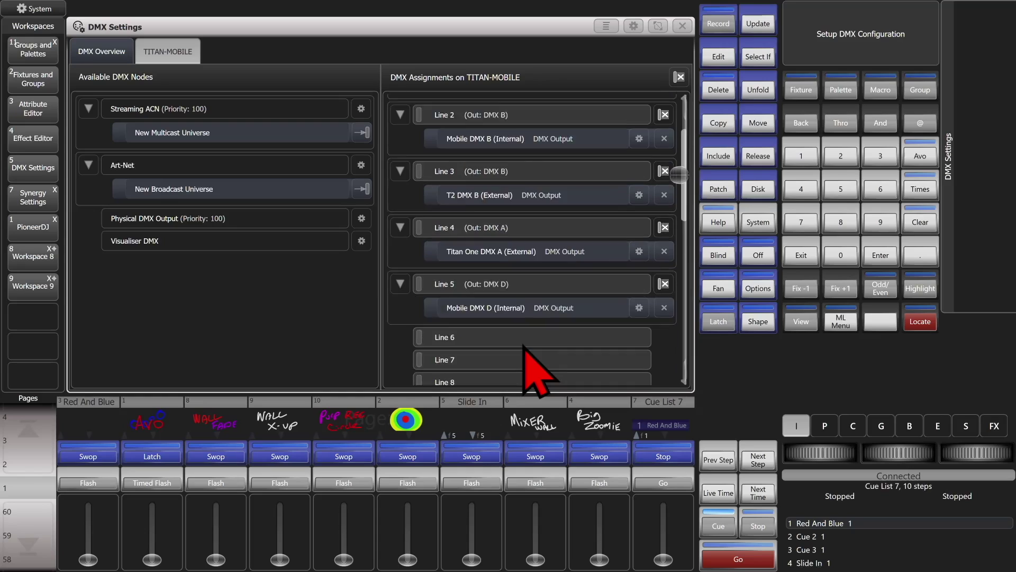
scroll(537, 371, up, 3)
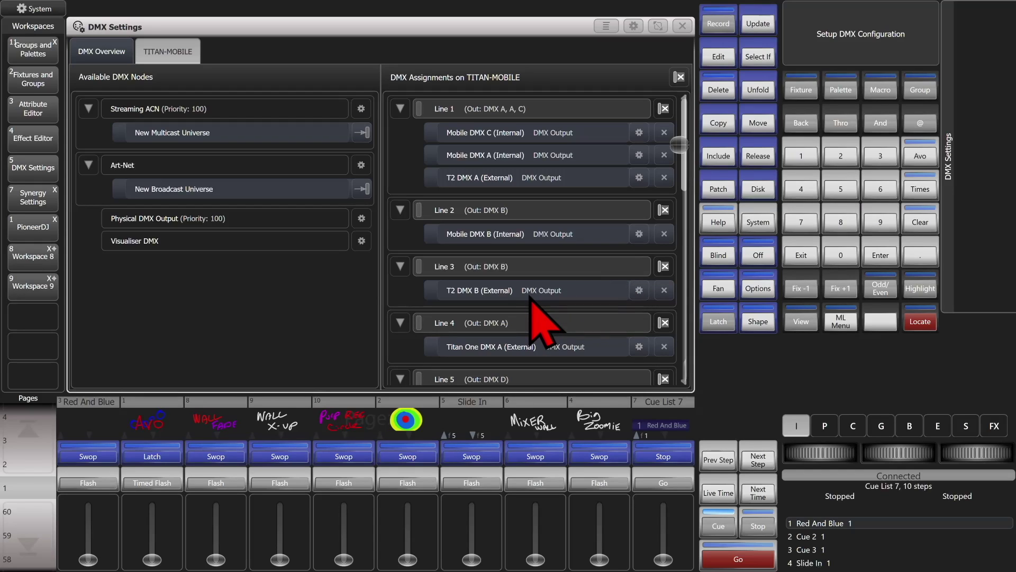
scroll(531, 300, down, 1)
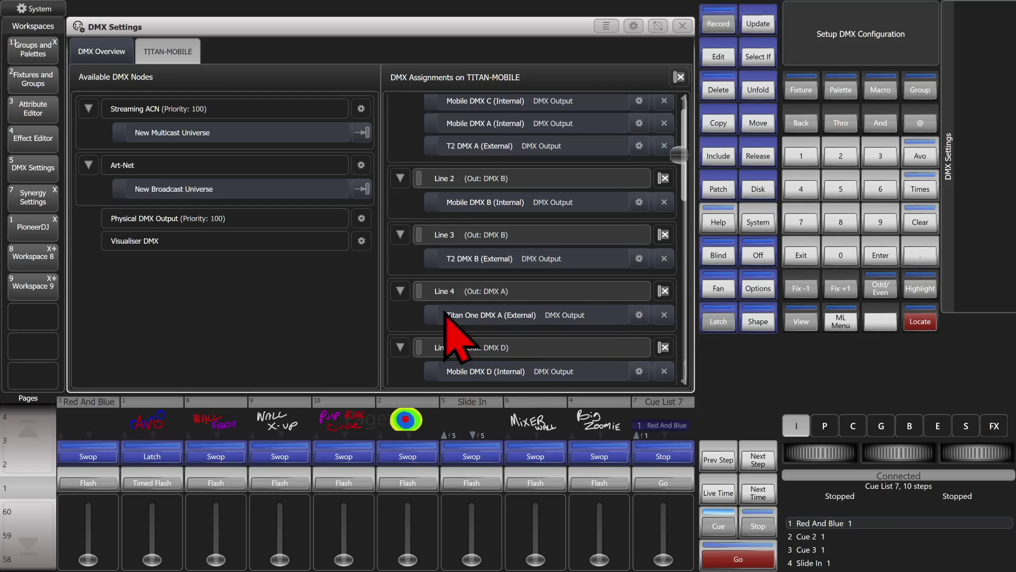
scroll(535, 364, down, 1)
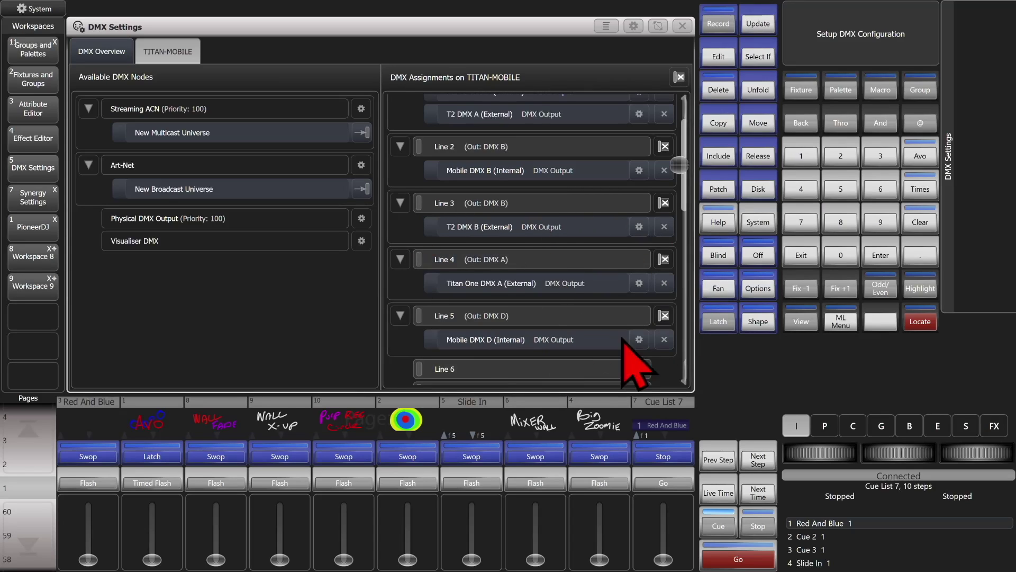
Remove the nodes from Lines 4 and 5 individually, and clear all remaining DMX assignments on TITAN-MOBILE at once
click(663, 283)
click(665, 336)
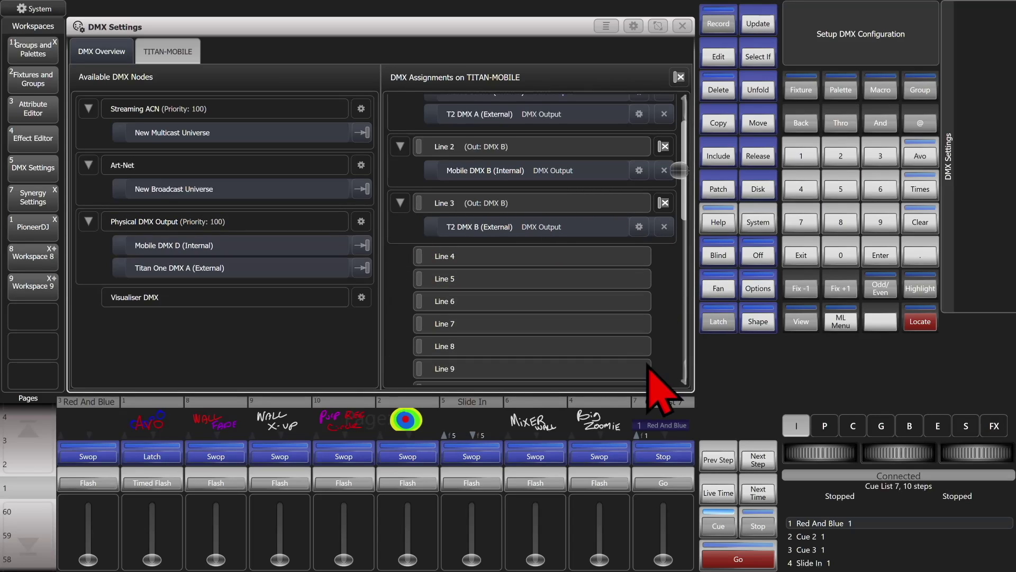
scroll(665, 299, up, 2)
click(680, 77)
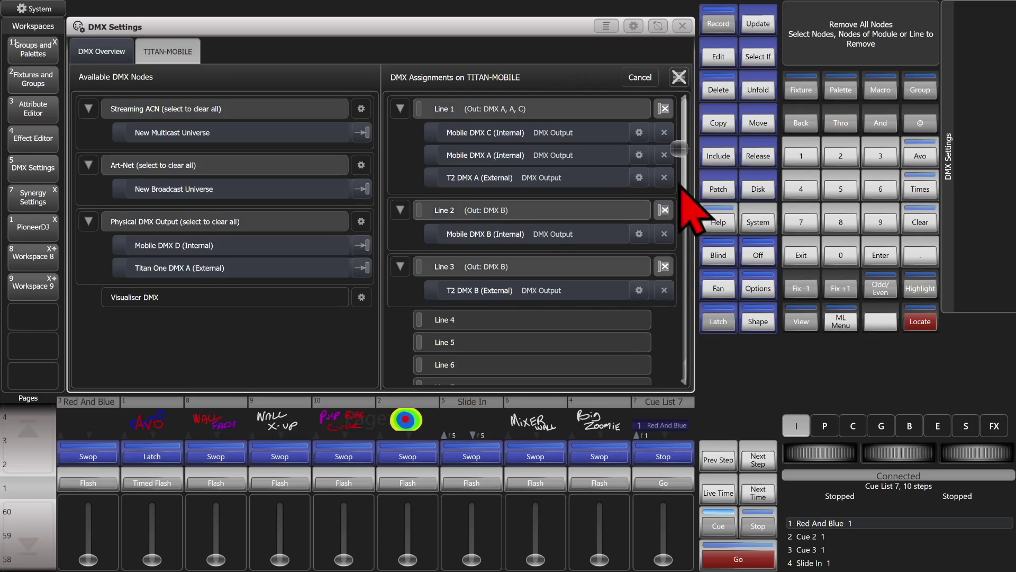
click(679, 79)
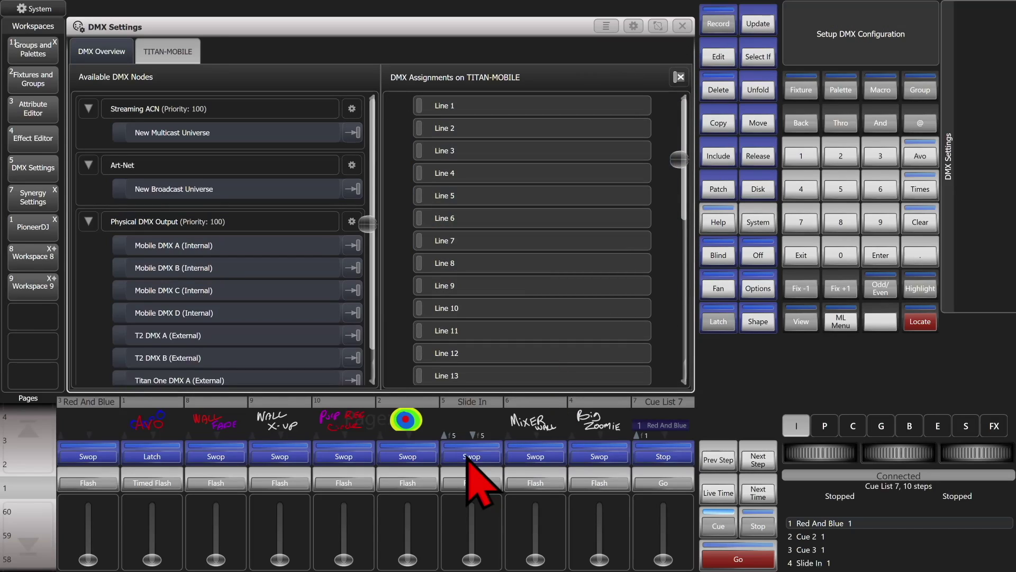
Assign the internal Mobile DMX A, B, C and D nodes to Lines 1, 2, 3 and 4 respectively
click(353, 245)
click(508, 107)
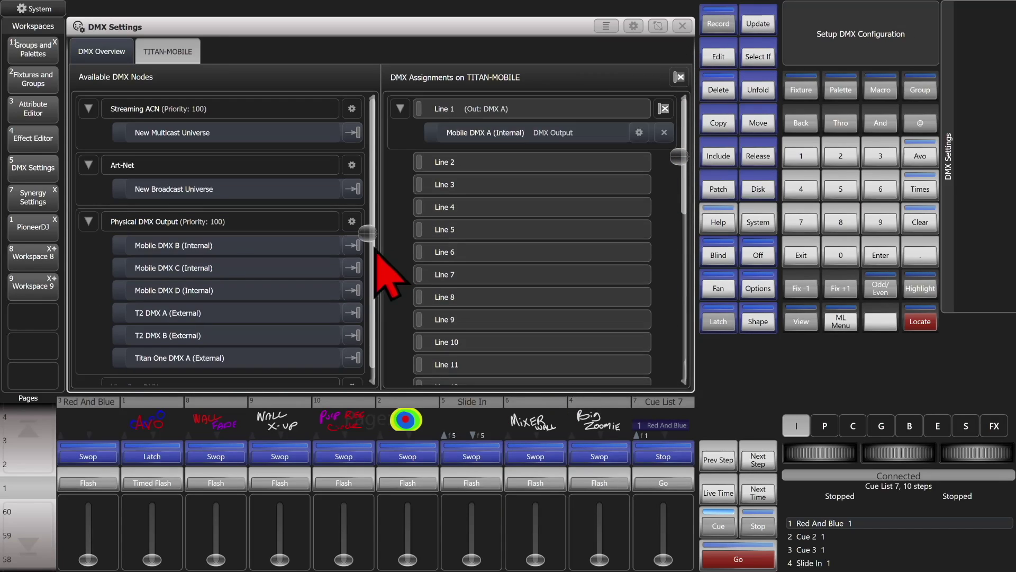
click(352, 245)
click(546, 163)
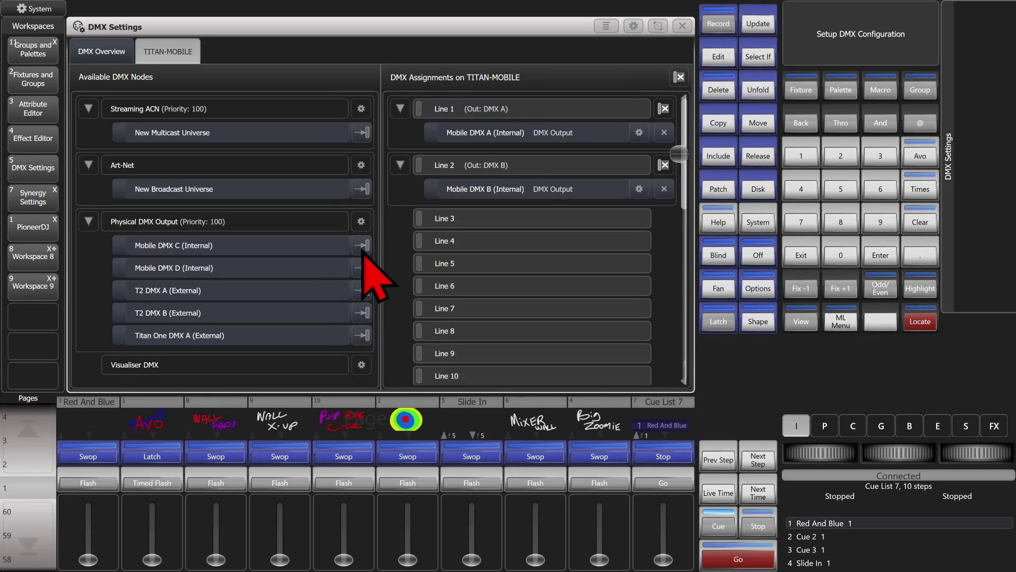
click(363, 246)
click(502, 218)
click(363, 245)
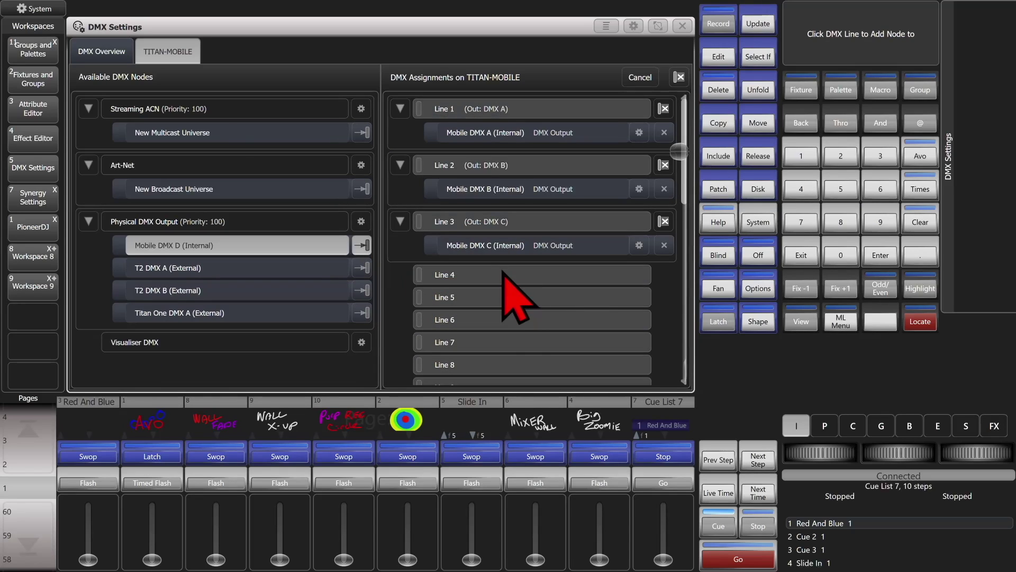
click(504, 274)
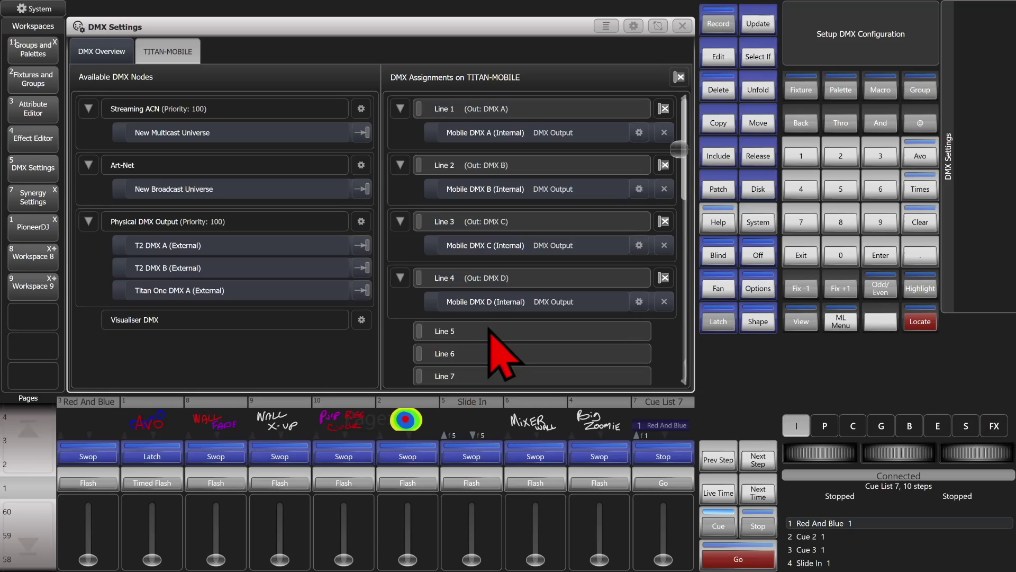
Assign the external nodes T2 DMX A, T2 DMX B and Titan One DMX A to Lines 5, 6 and 7 respectively
click(364, 246)
click(458, 330)
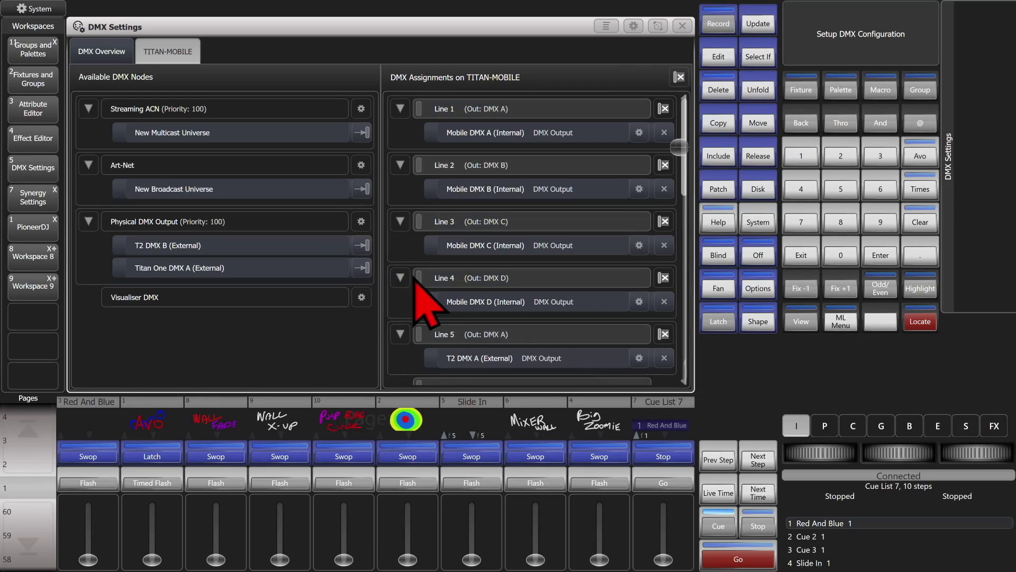
click(362, 246)
scroll(529, 312, down, 3)
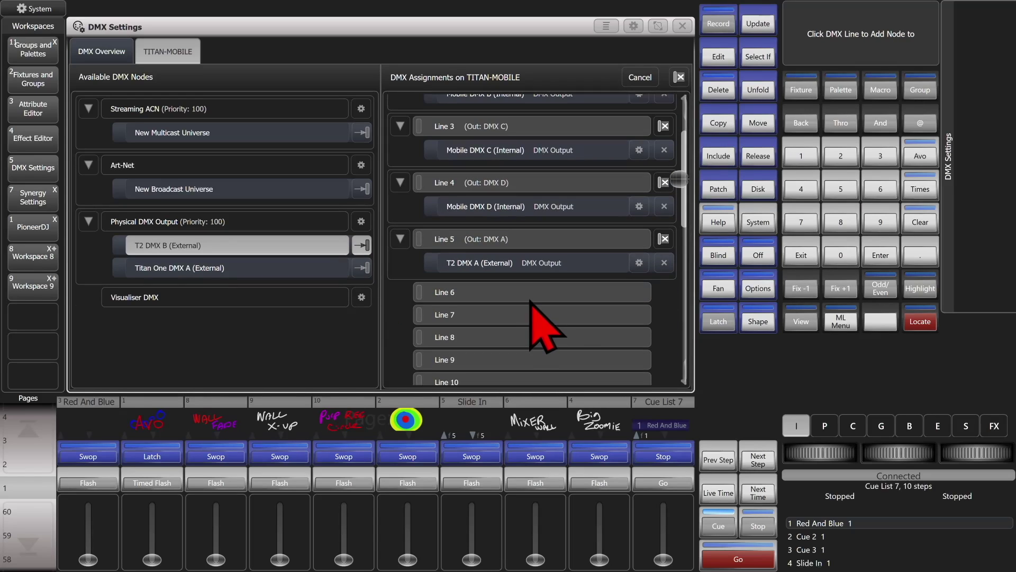
click(492, 293)
click(362, 245)
click(479, 350)
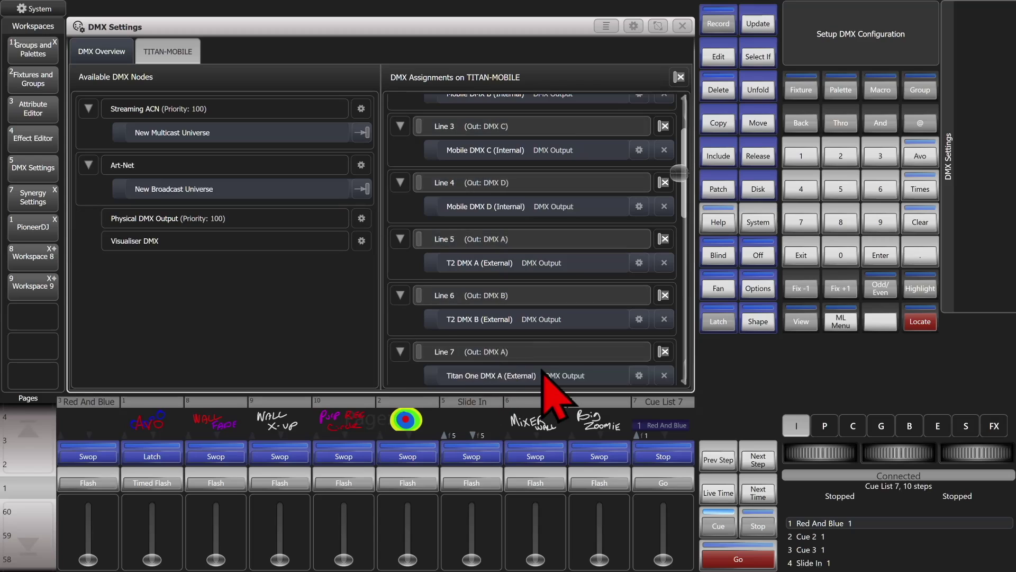
Review the DMX assignments for Lines 1 to 7 and exit the DMX settings
scroll(582, 347, down, 3)
scroll(585, 350, up, 8)
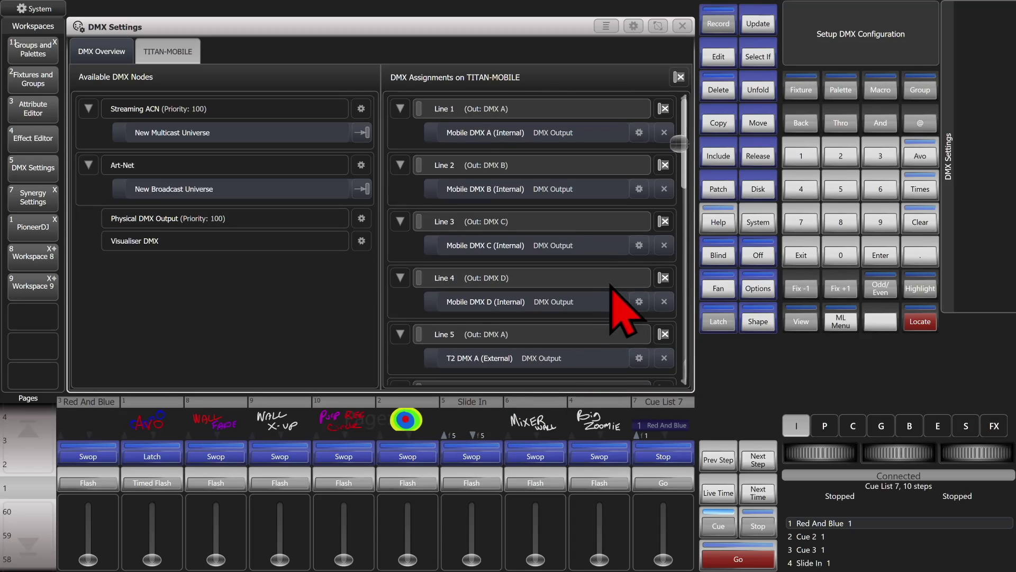
scroll(607, 261, down, 6)
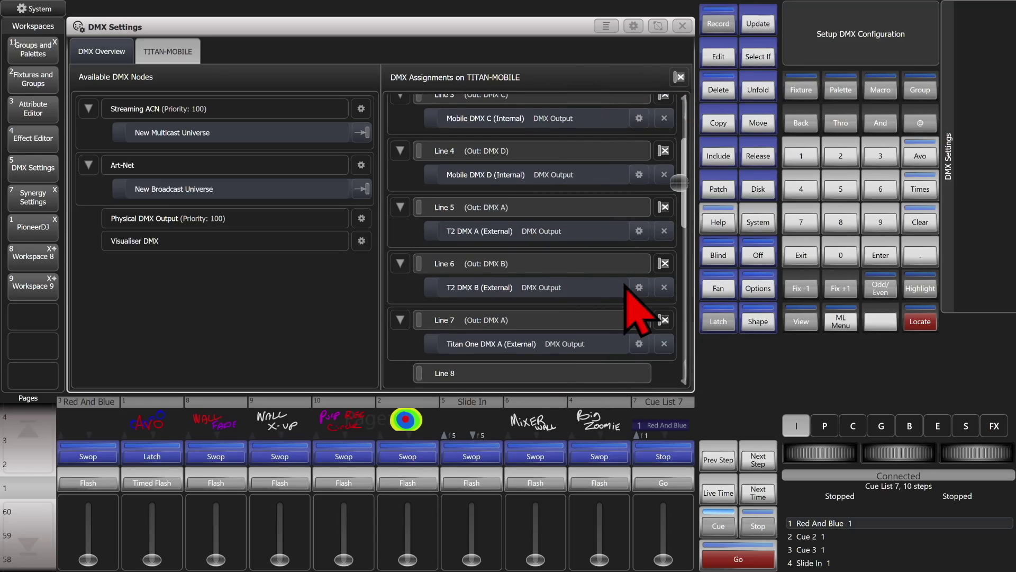
scroll(624, 286, up, 6)
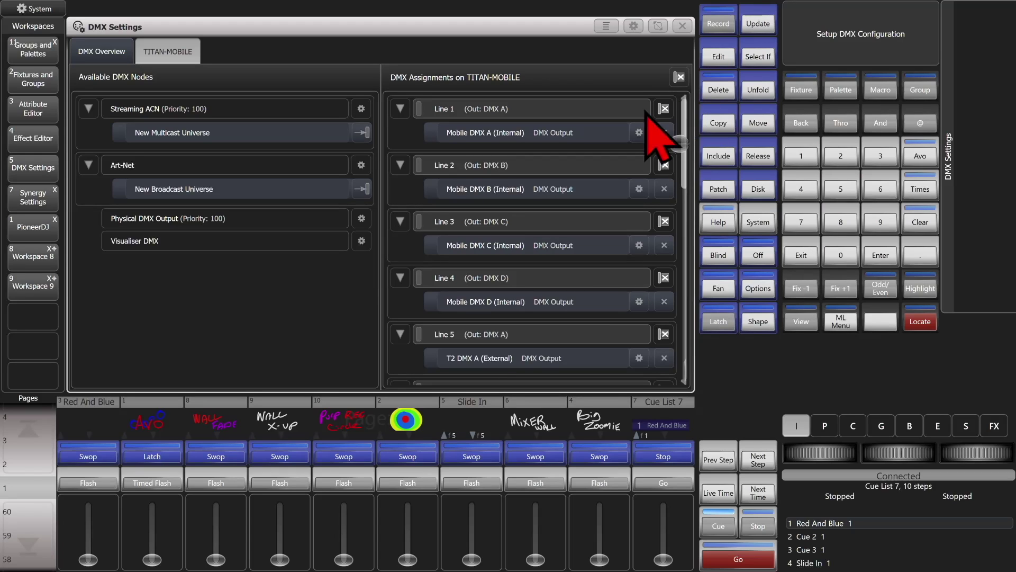
click(801, 255)
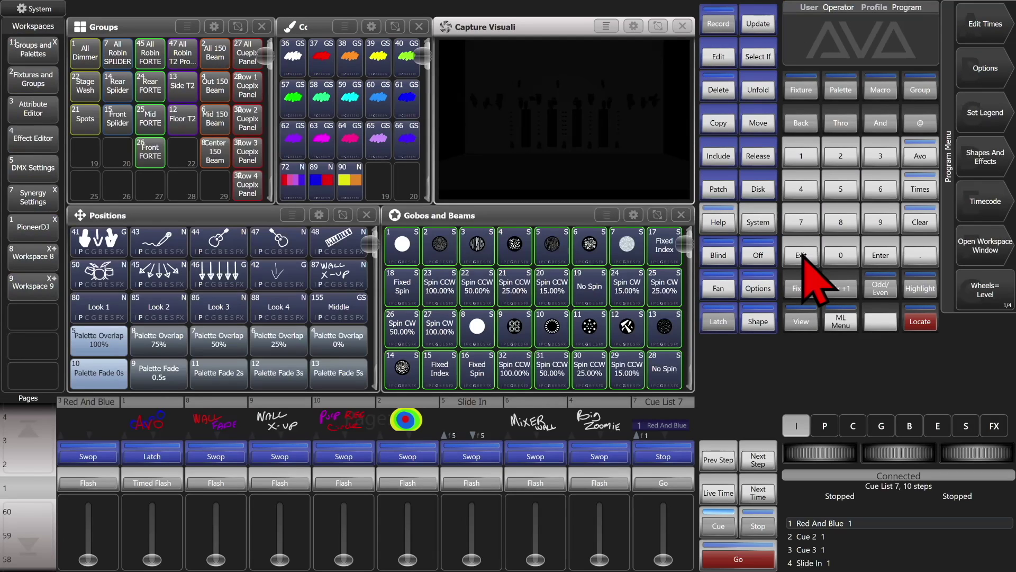